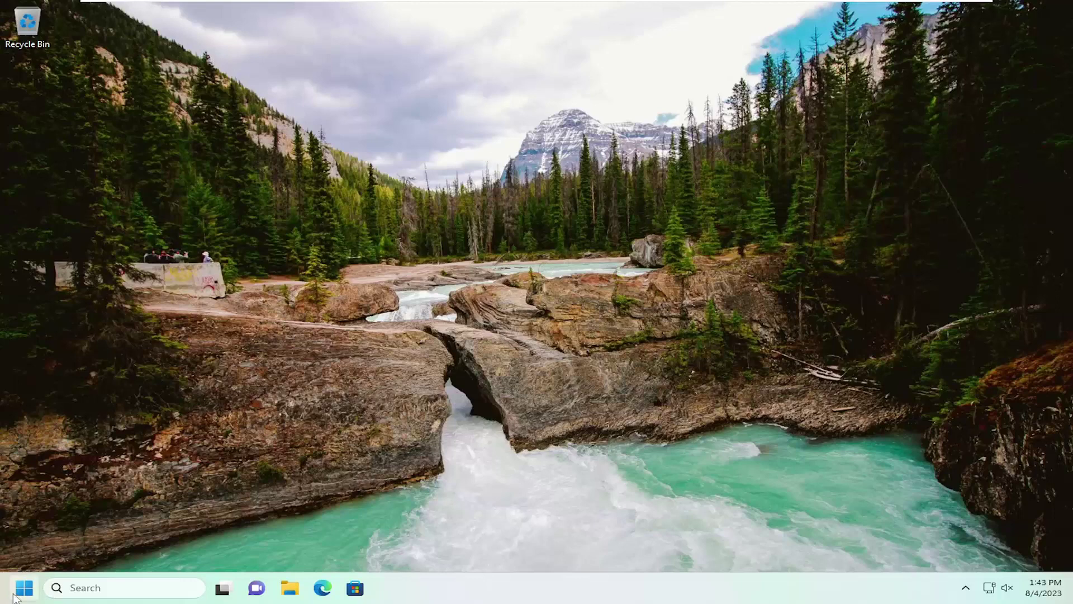
Search Start for 'regedit' and run Registry Editor as administrator, approving the UAC prompt
click(14, 597)
text(regedit)
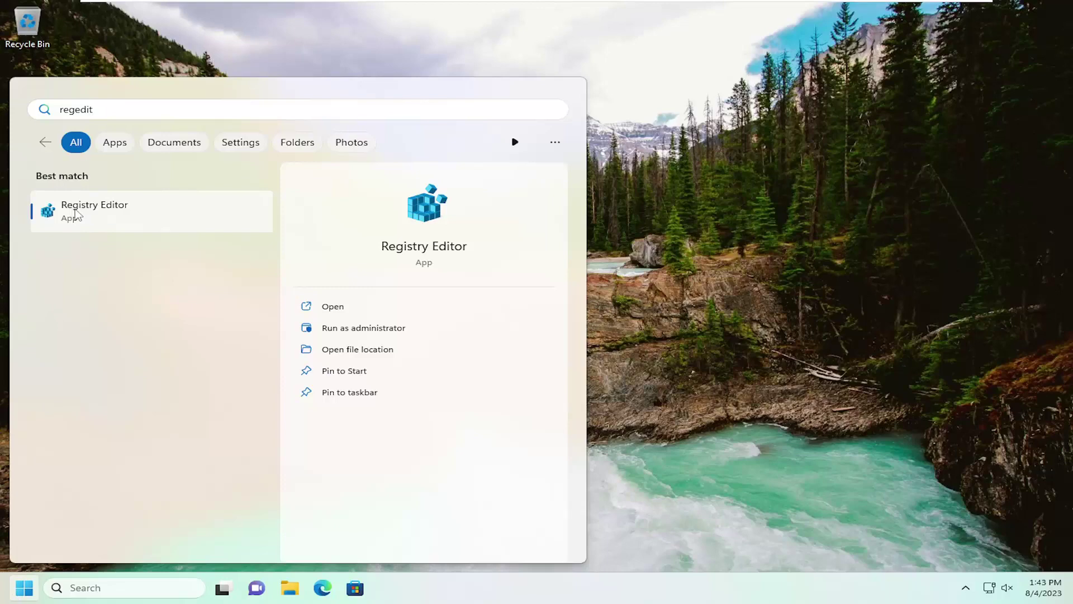
right_click(76, 214)
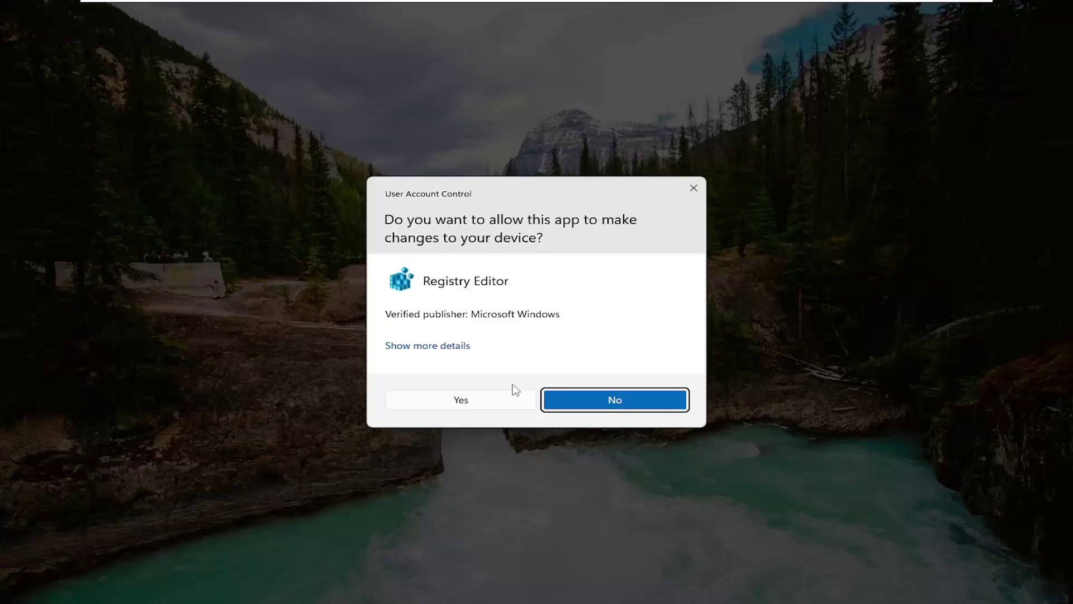
click(478, 400)
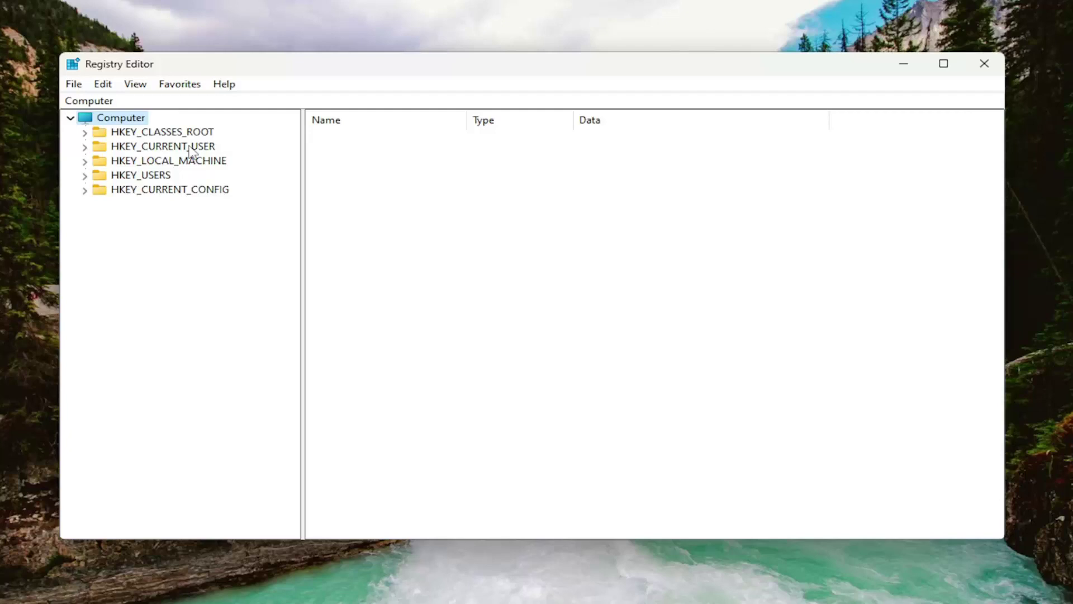
click(74, 84)
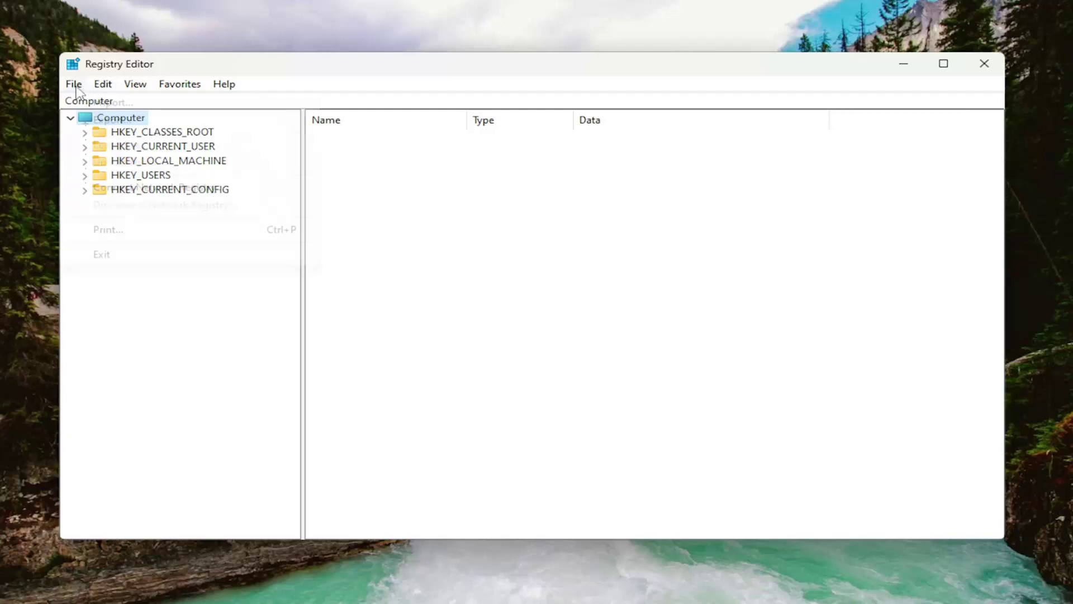
click(98, 122)
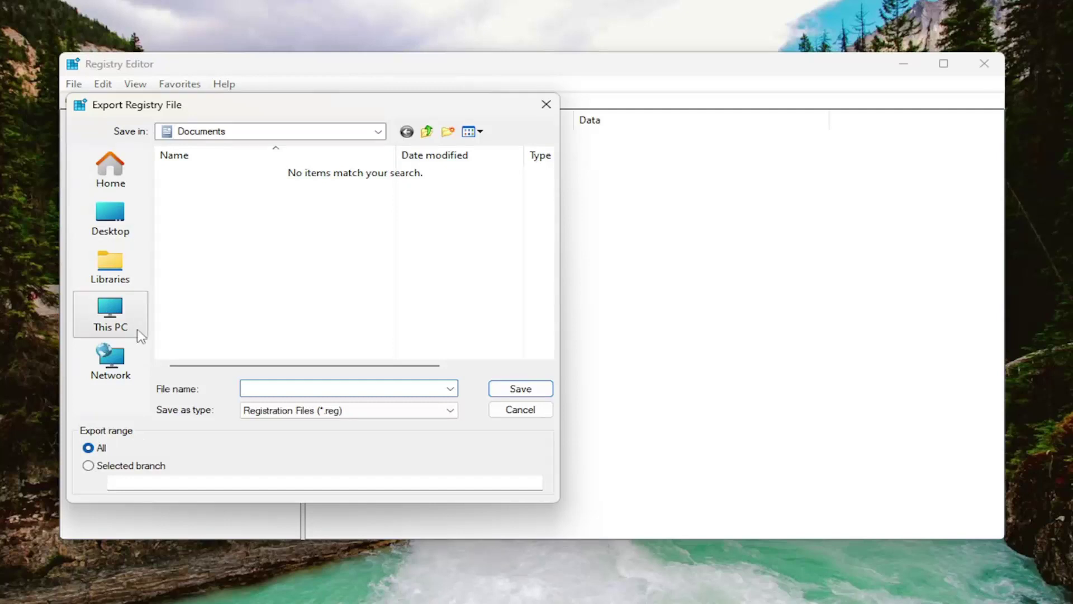
click(118, 316)
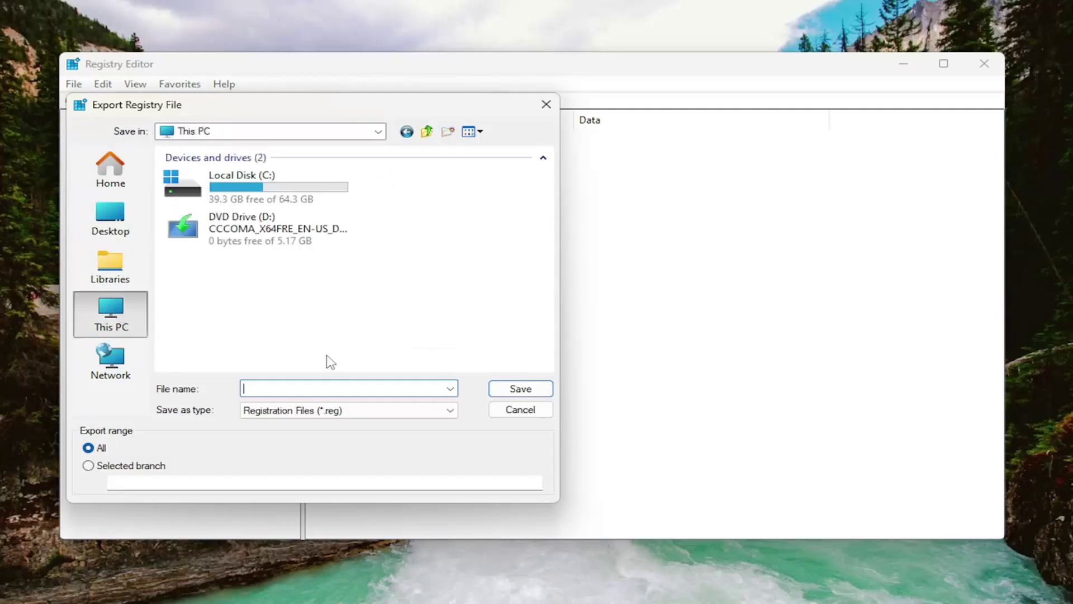
click(518, 413)
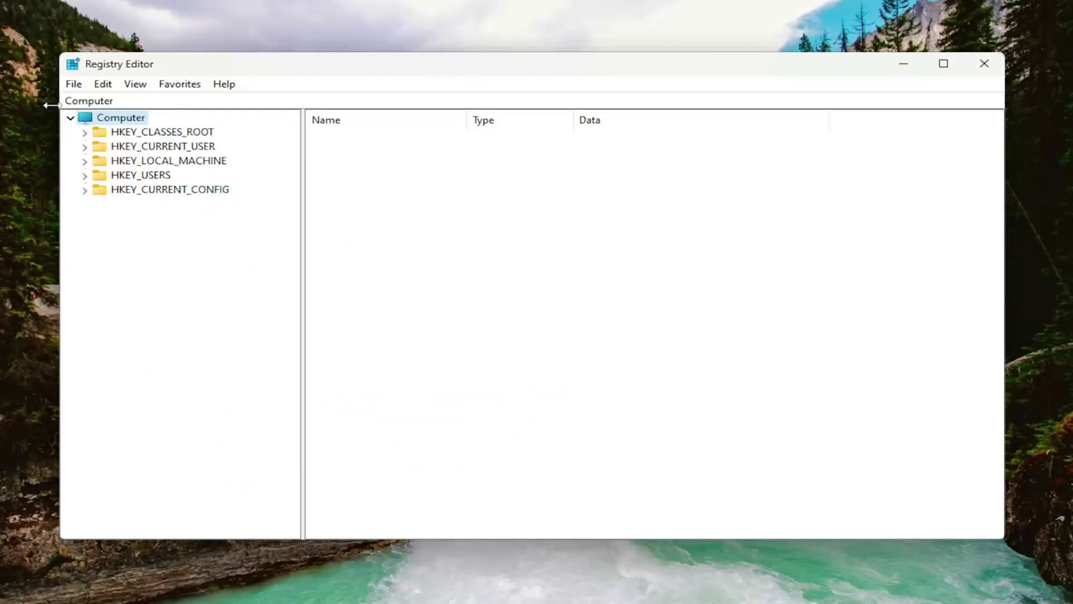
click(73, 86)
click(115, 104)
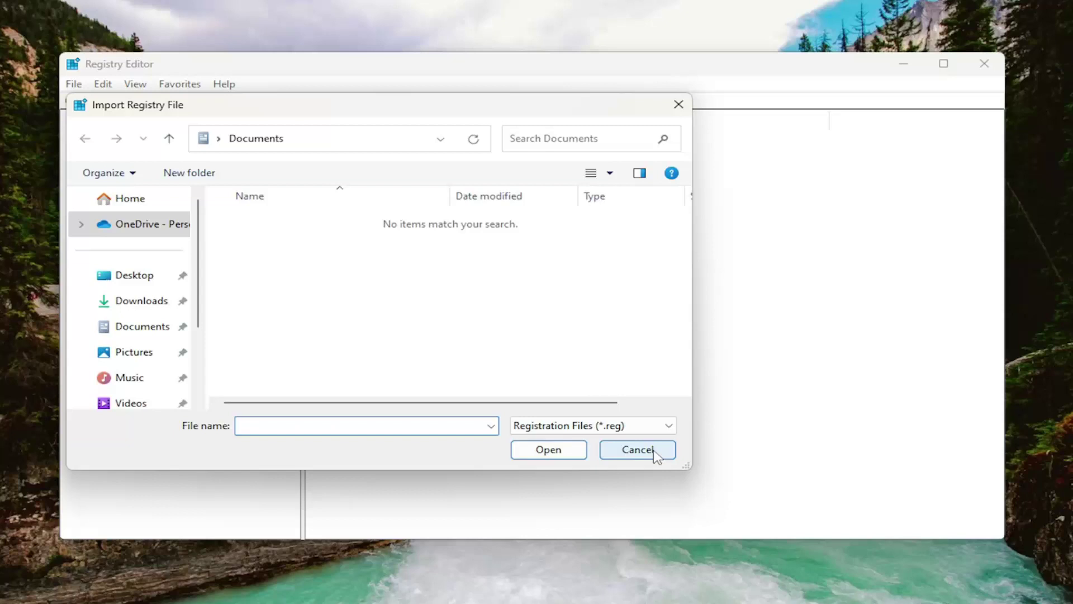
click(655, 455)
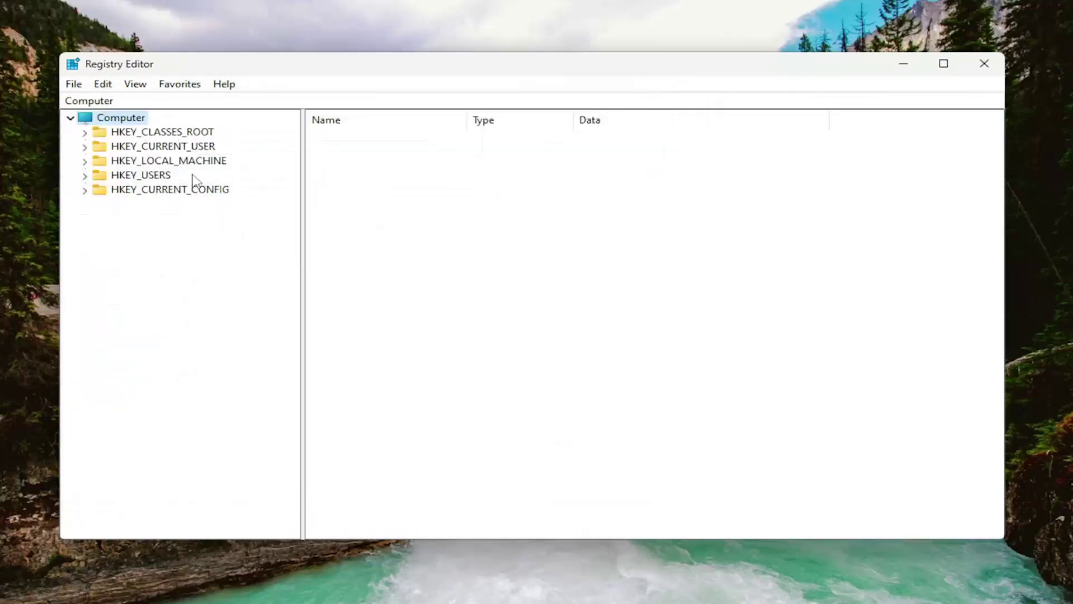
Expand HKEY_LOCAL_MACHINE > SYSTEM > CurrentControlSet > Control and select the Power key
double_click(152, 162)
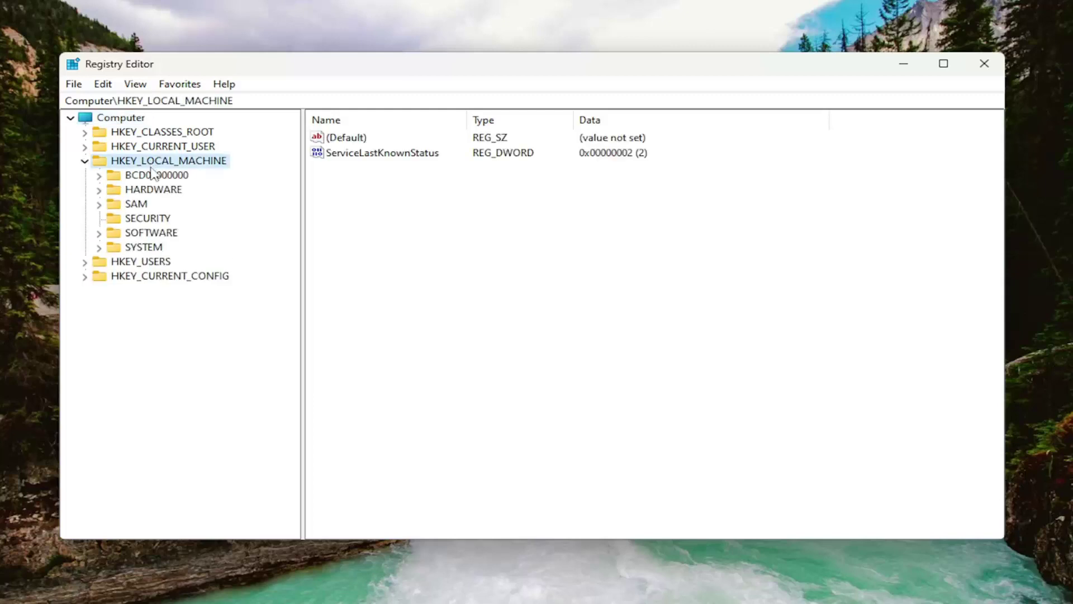
double_click(144, 248)
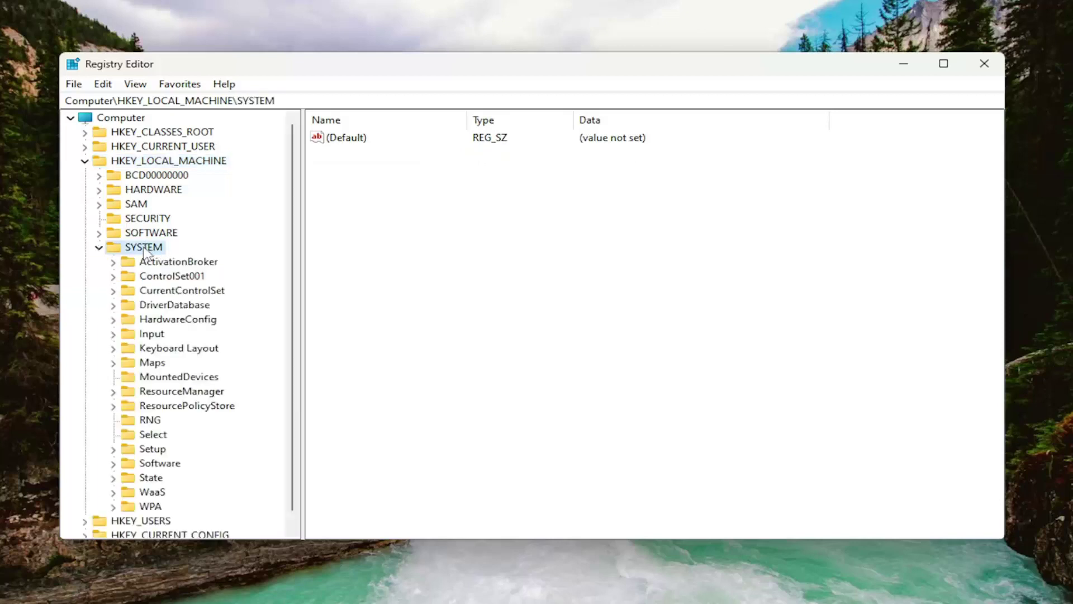
double_click(174, 291)
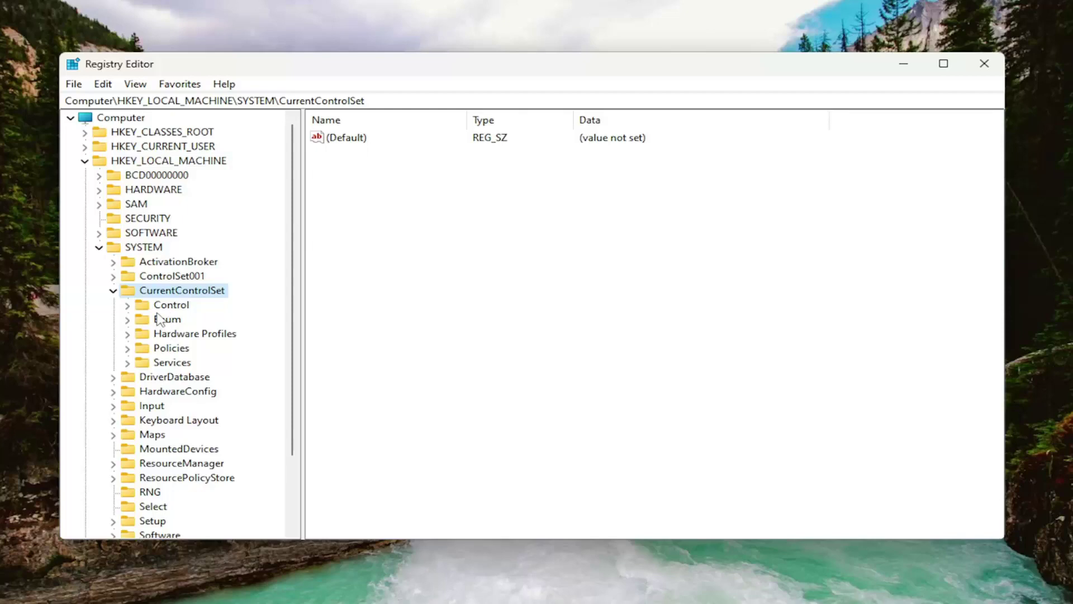
double_click(159, 307)
scroll(158, 314, down, 15)
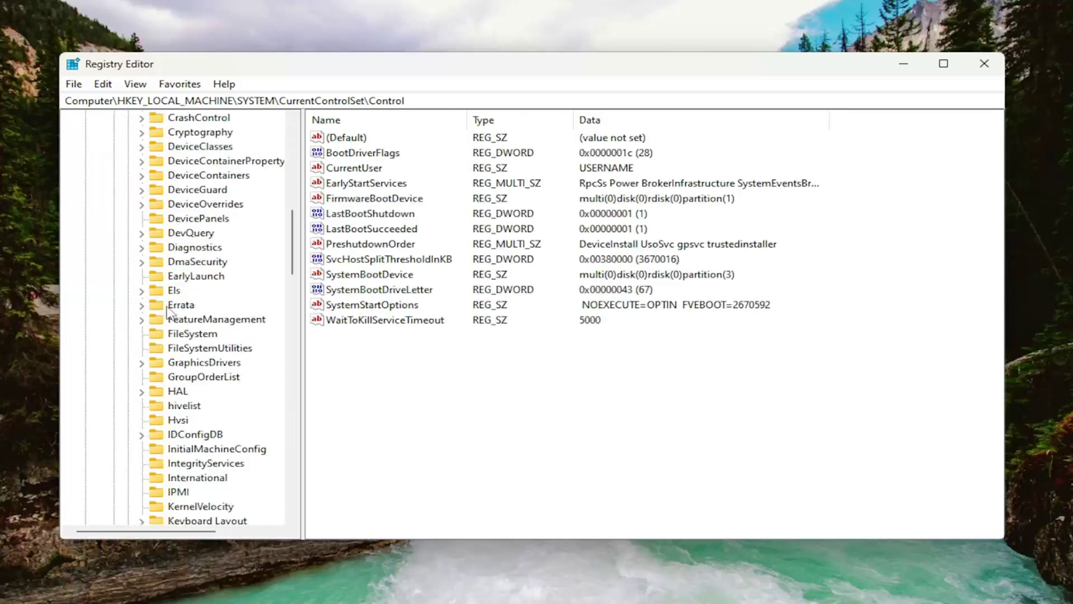
scroll(167, 313, down, 6)
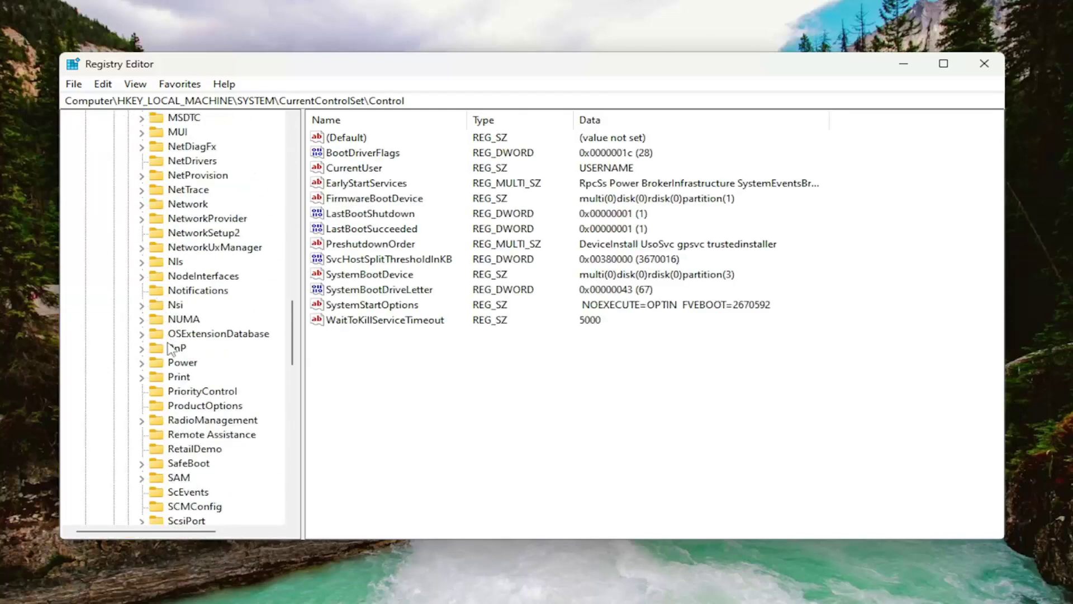
click(172, 367)
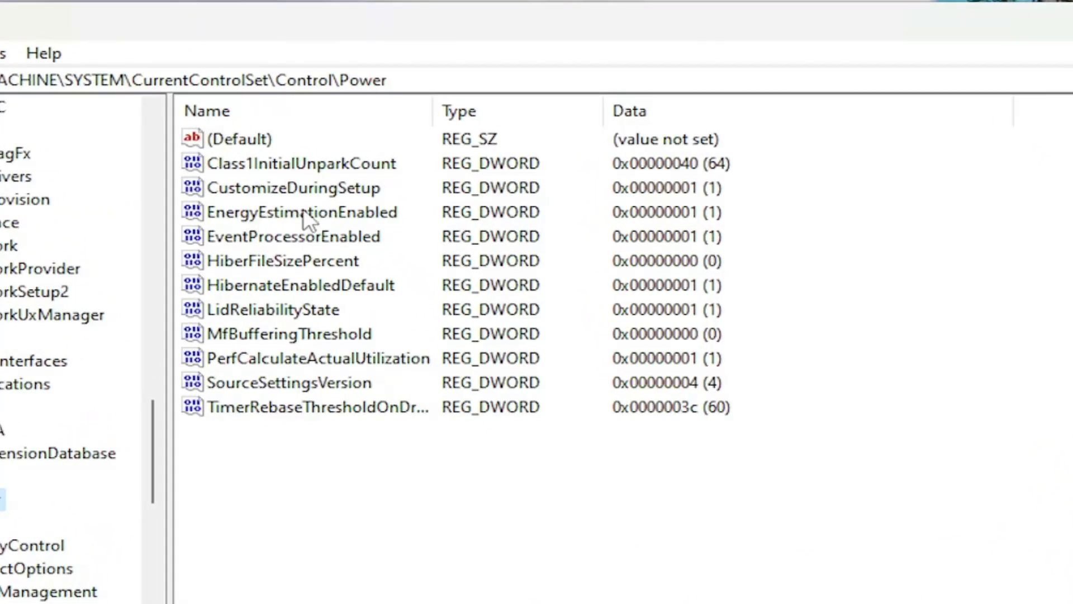
Change the EnergyEstimationEnabled value data to 1 and confirm
click(315, 219)
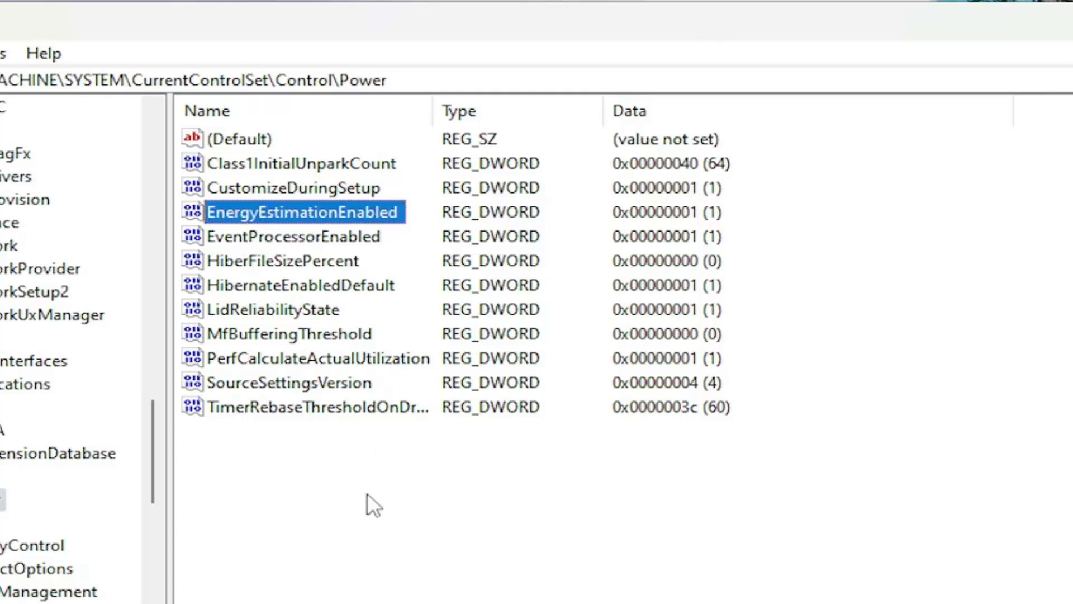
right_click(395, 473)
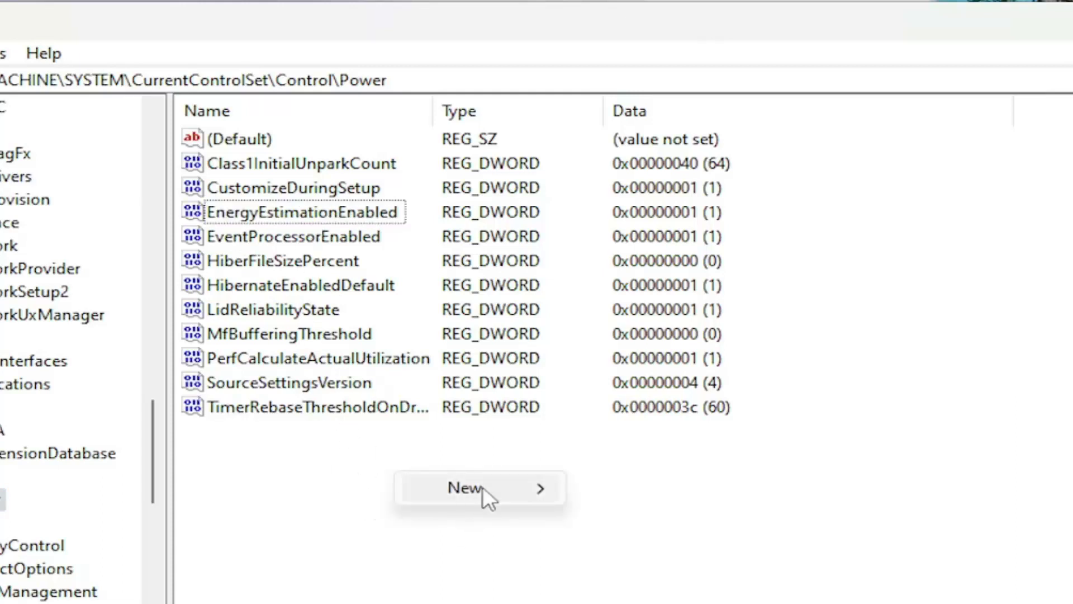
mouse_move(482, 487)
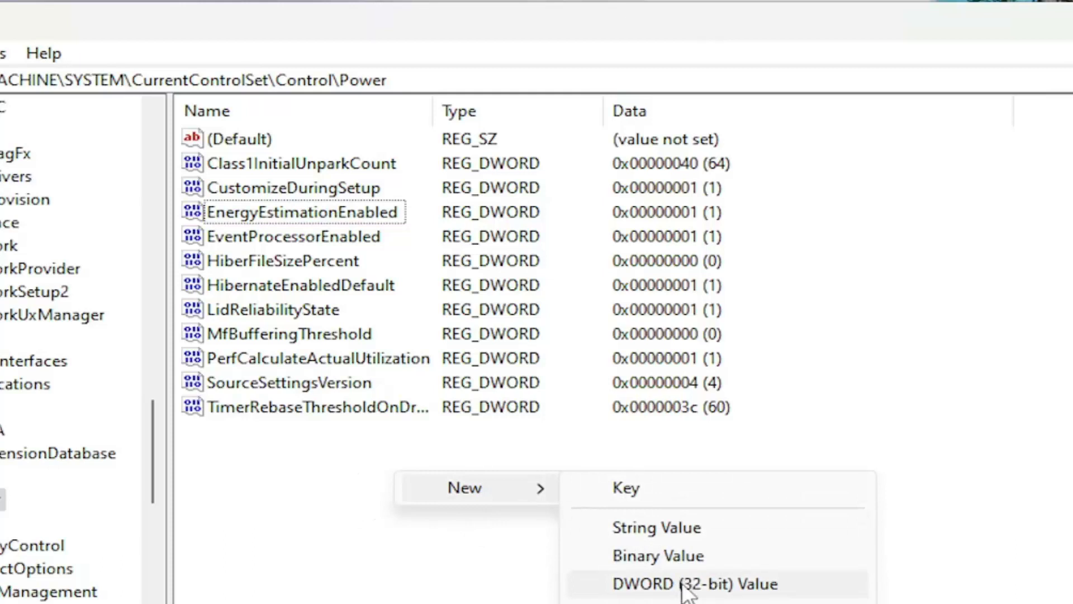
click(330, 213)
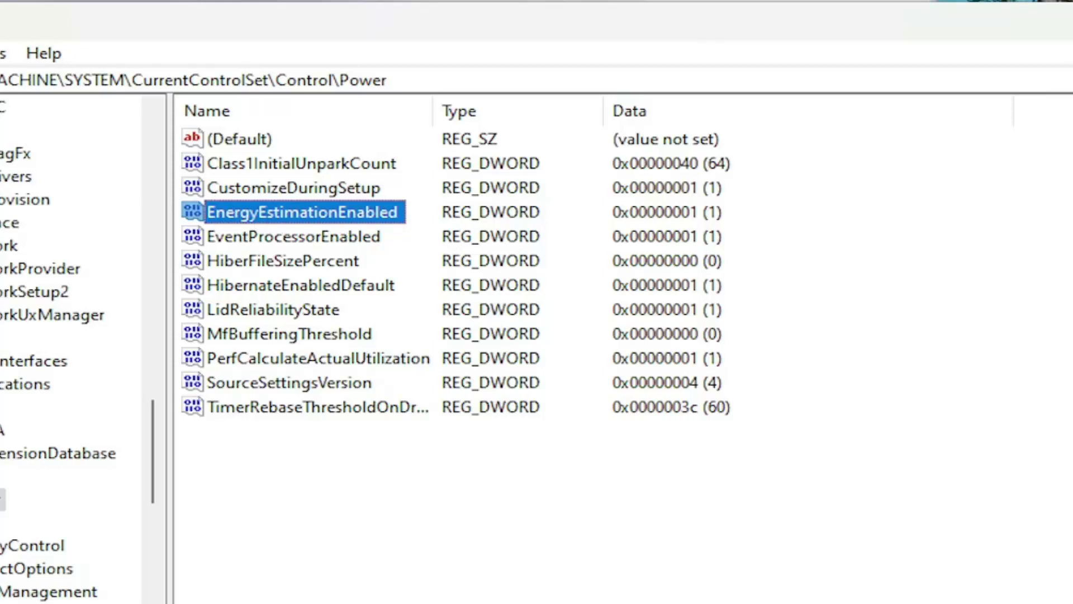
double_click(244, 213)
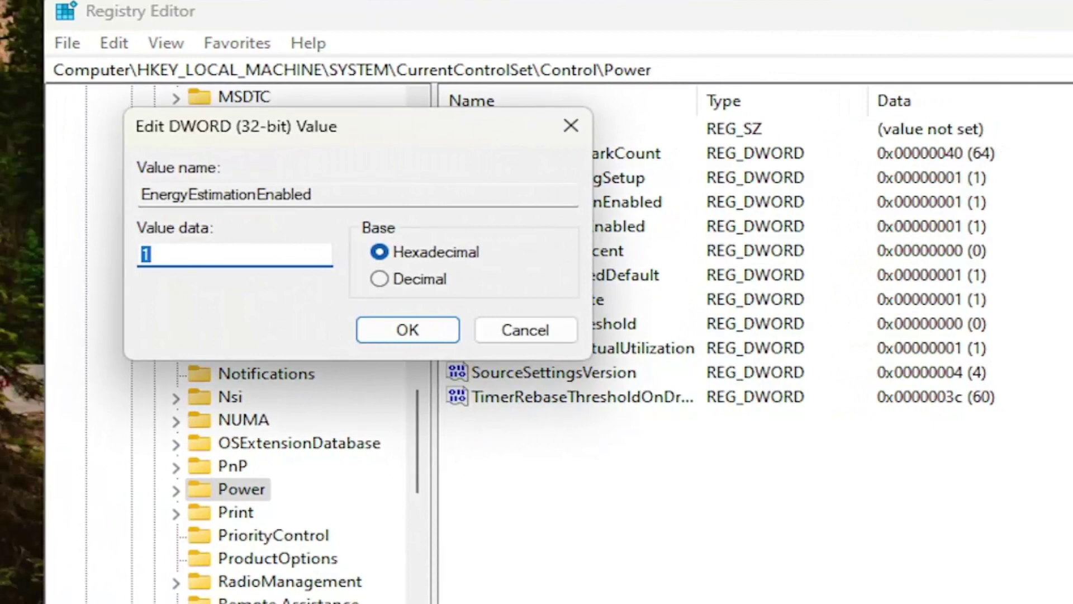
text(1)
click(411, 334)
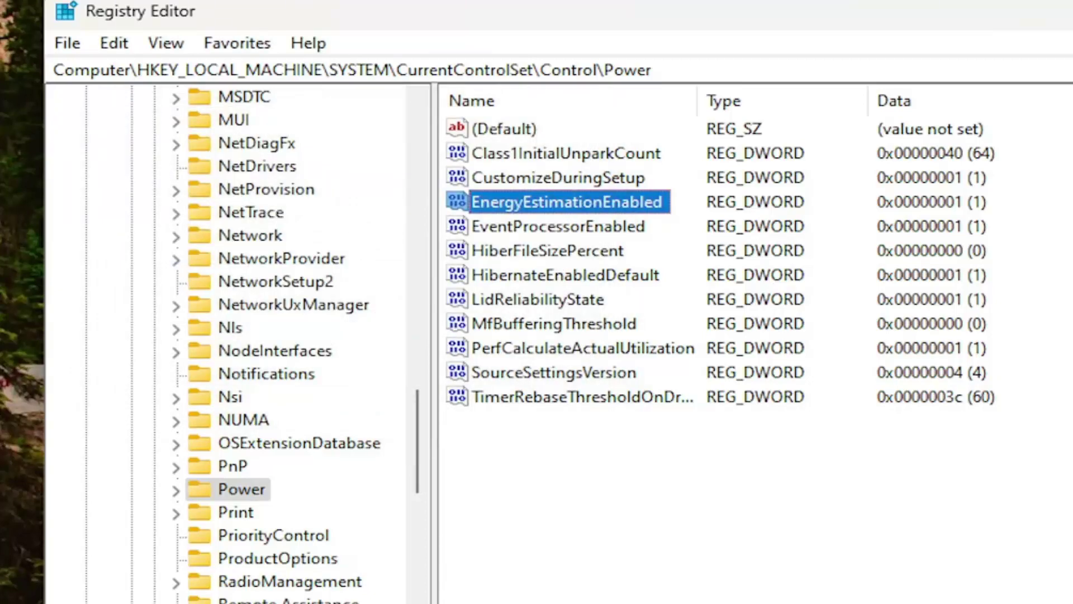
Collapse the registry tree back to Computer and close Registry Editor
scroll(359, 419, down, 5)
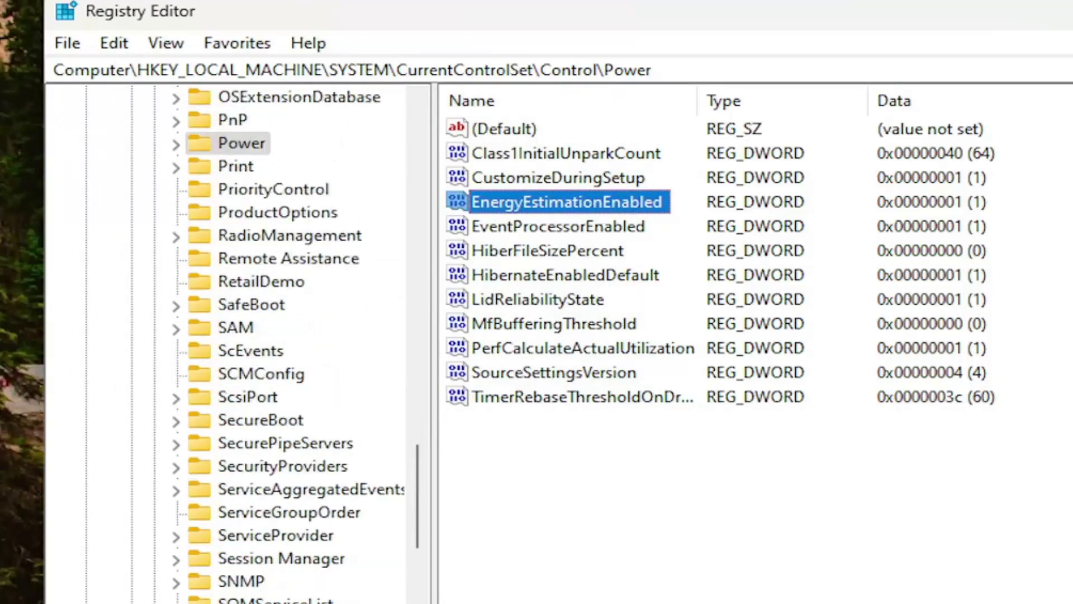
scroll(420, 369, up, 20)
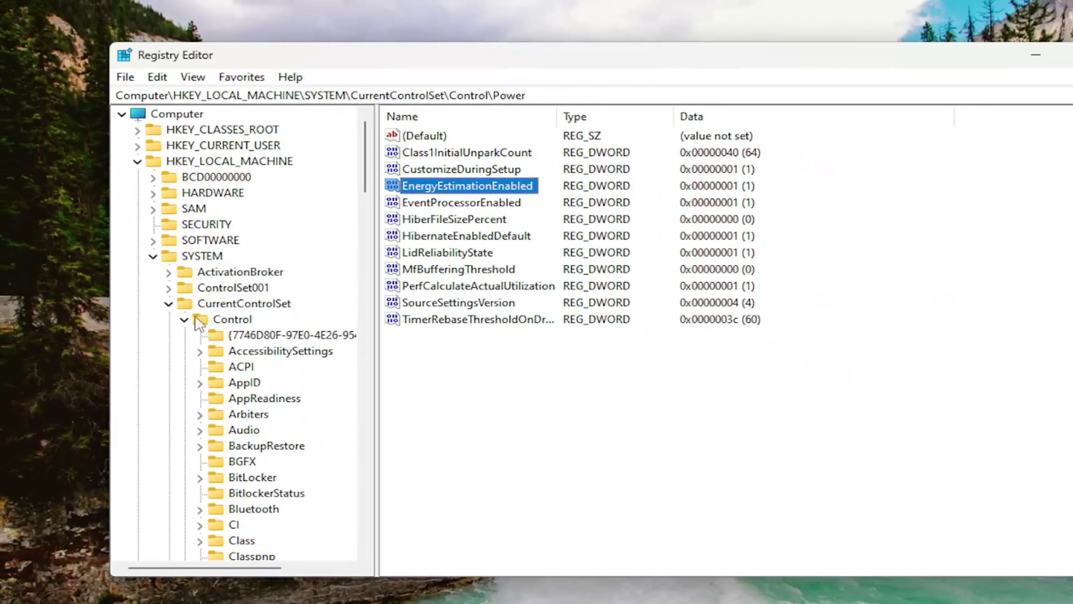
click(185, 319)
click(168, 304)
click(152, 256)
click(136, 161)
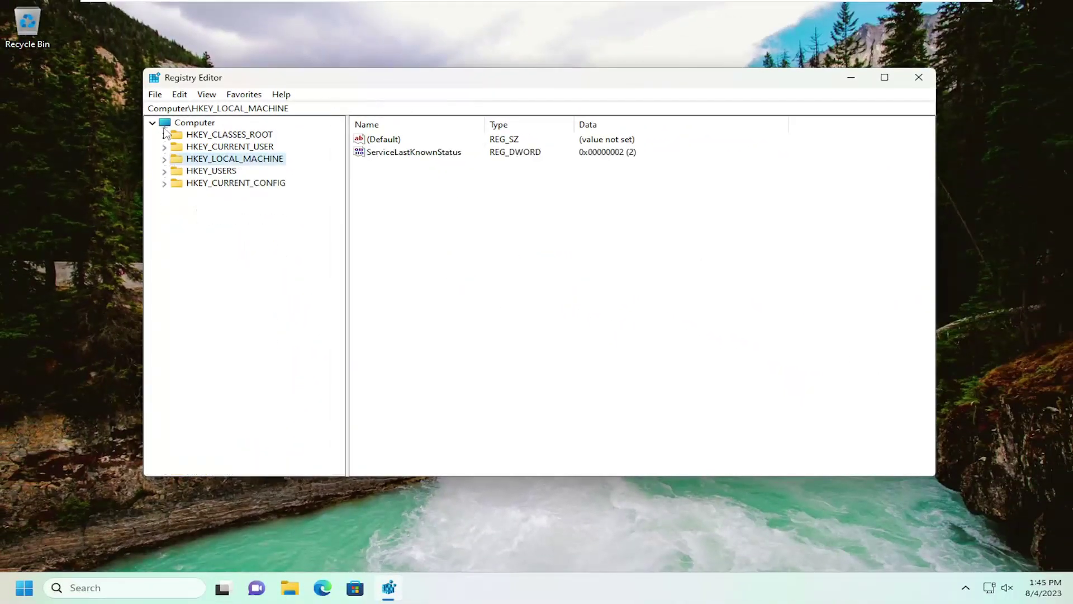
click(178, 123)
click(918, 77)
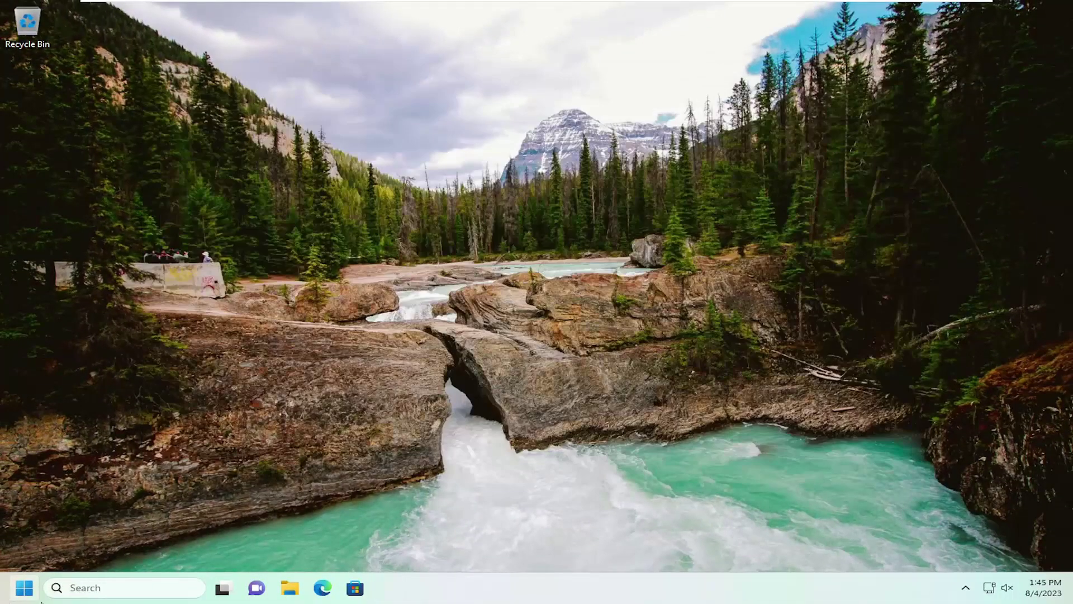
Restart the PC from the Start button's Shut down or sign out menu
right_click(27, 590)
mouse_move(112, 534)
click(189, 534)
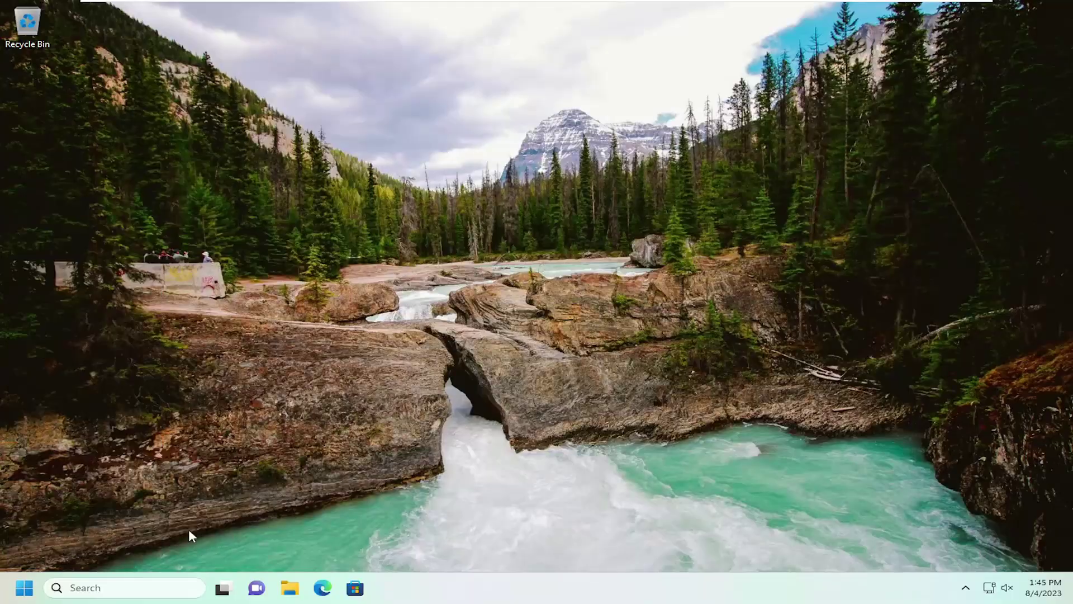